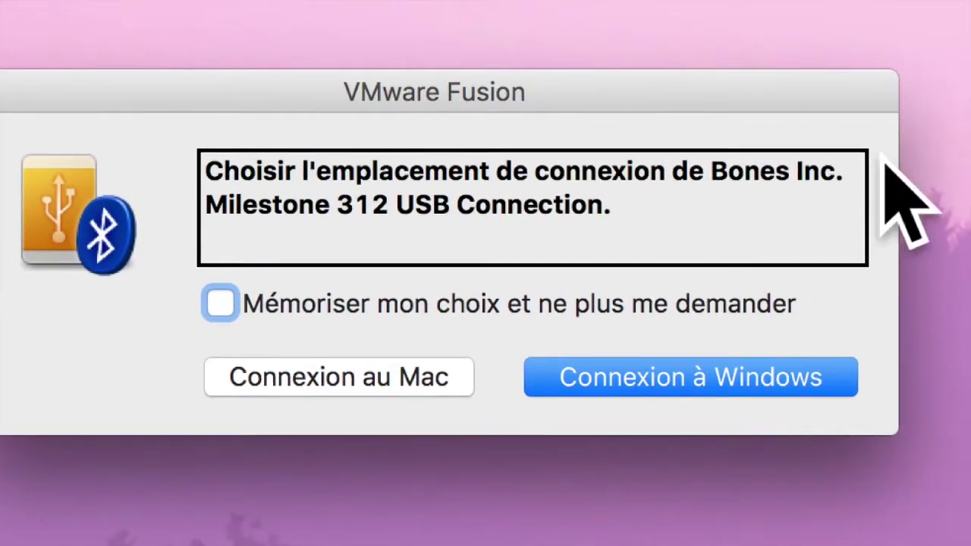
# Connect the Milestone 312 USB device to the Mac and open its M312ACE drive from the desktop.
pyautogui.press('Tab')
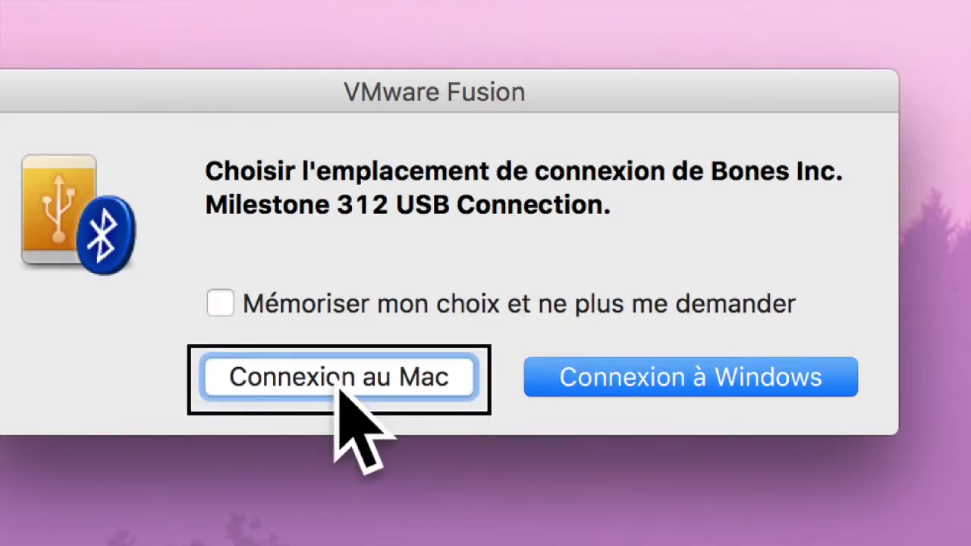
pyautogui.click(337, 379)
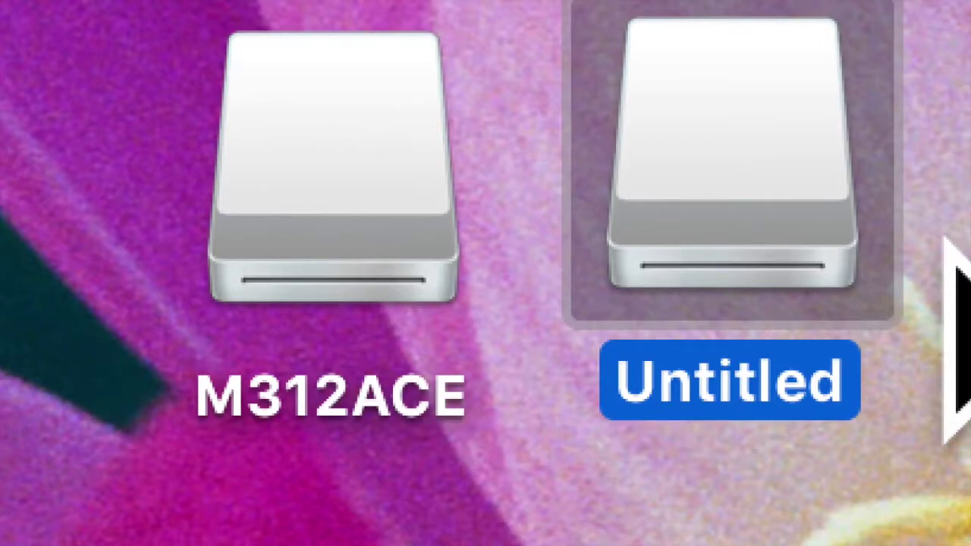
pyautogui.click(325, 191)
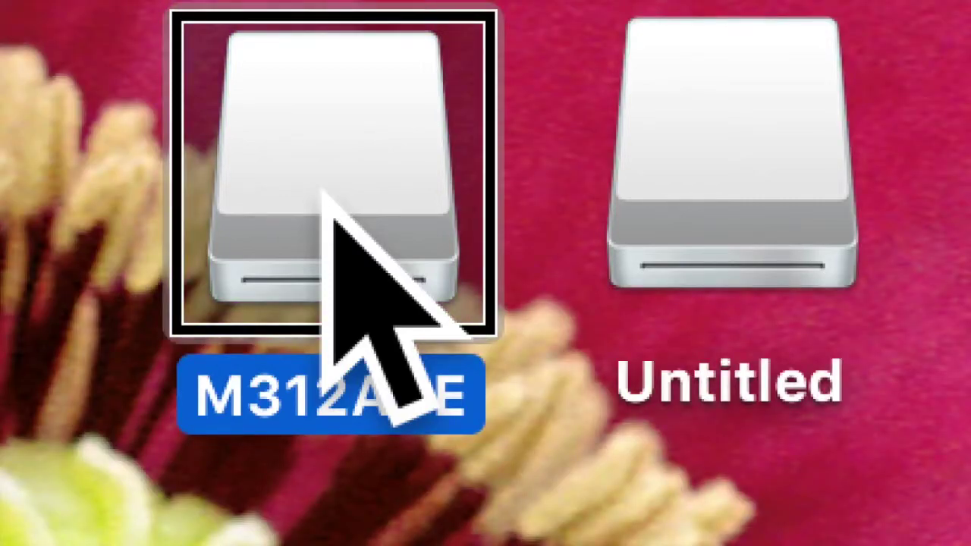
pyautogui.click(722, 183)
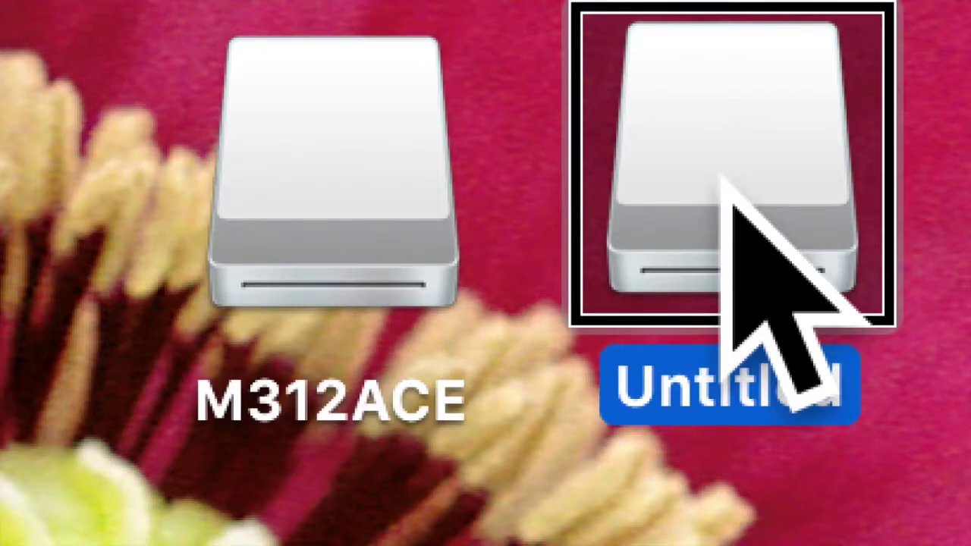
pyautogui.click(326, 194)
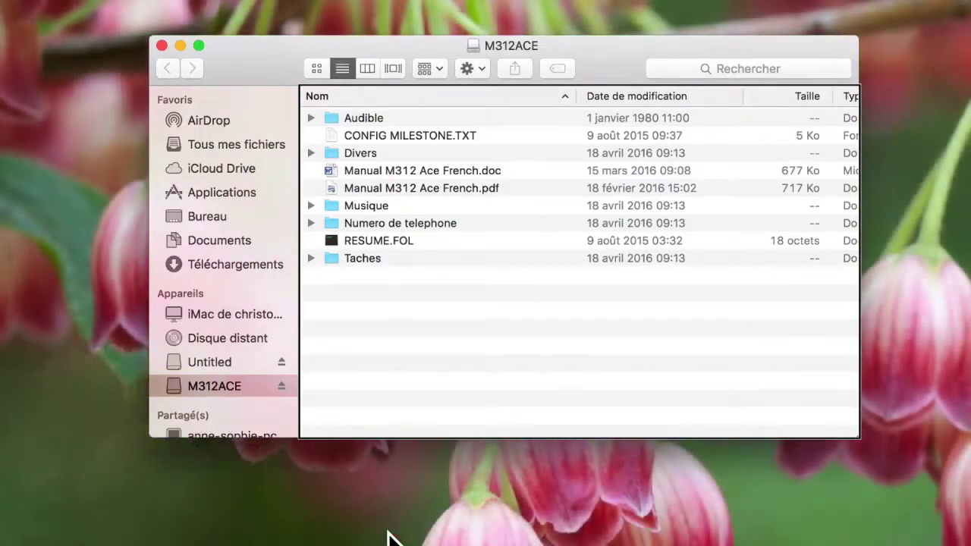
# Go through the folders and files stored at the root of the M312ACE drive.
pyautogui.press('Down')
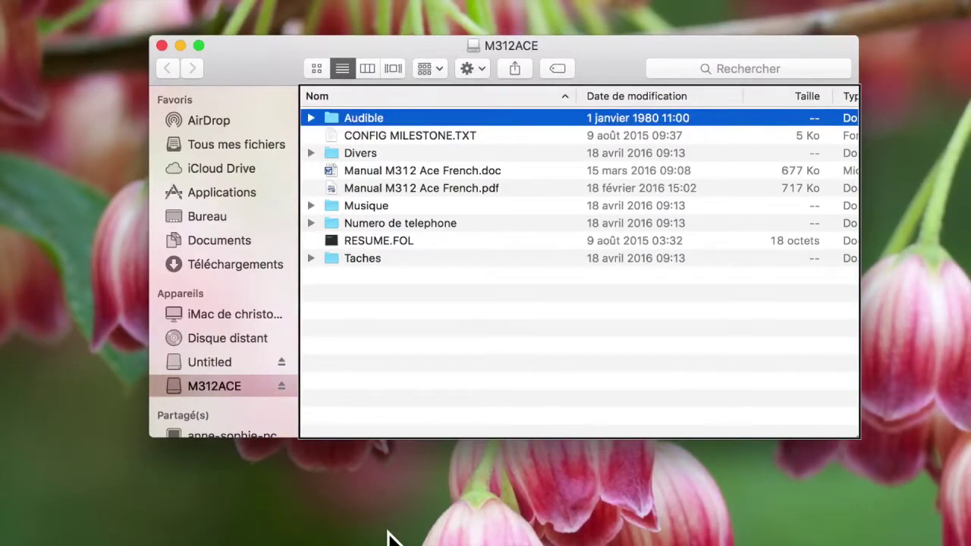
pyautogui.press('Down')
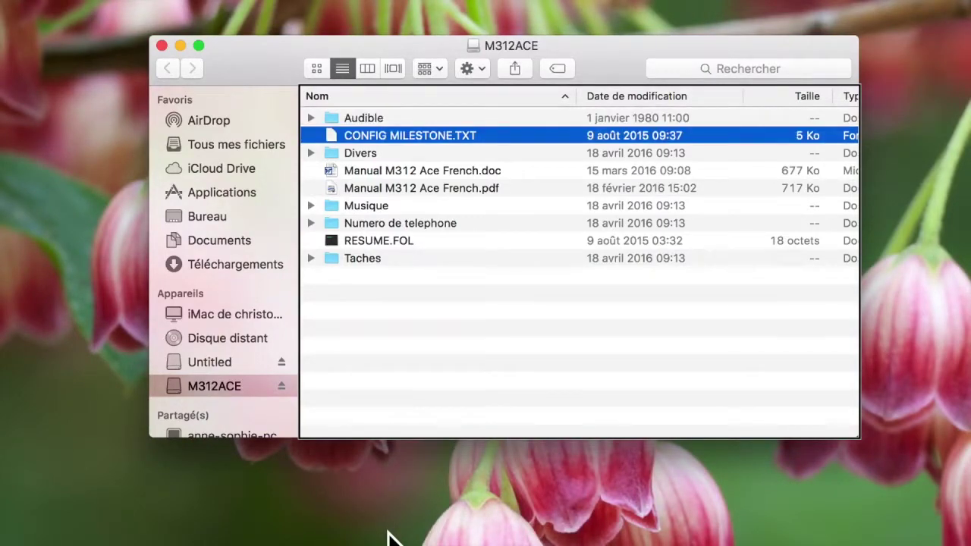
pyautogui.press('Down')
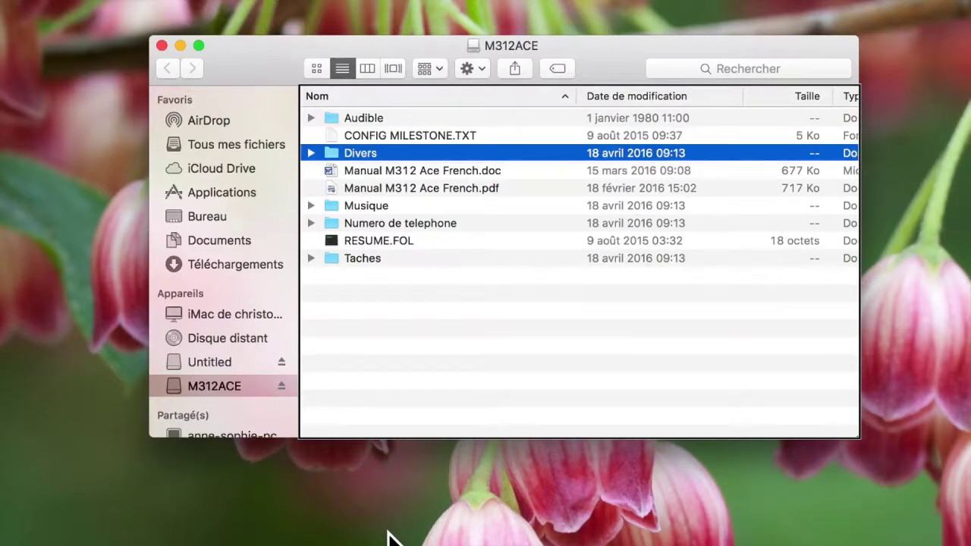
pyautogui.press('Down')
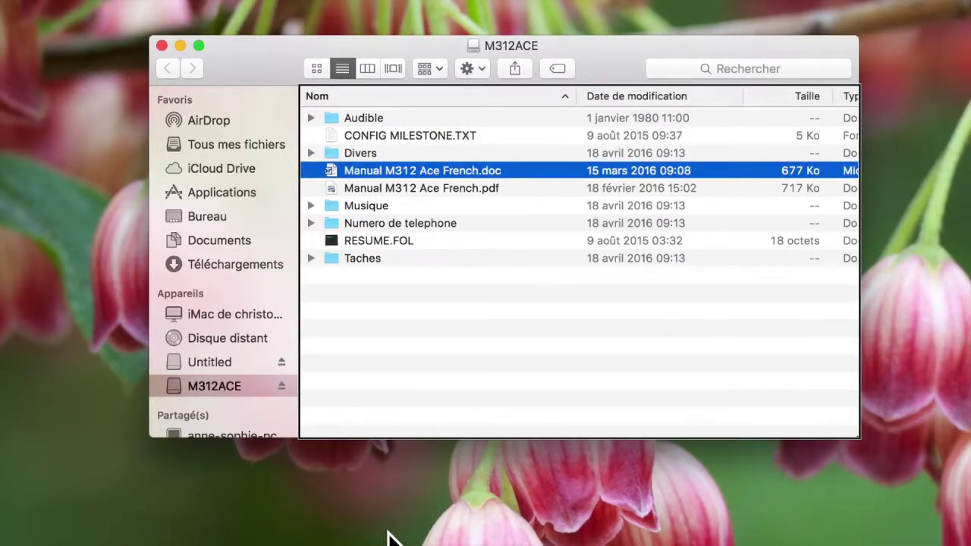
pyautogui.press('Down')
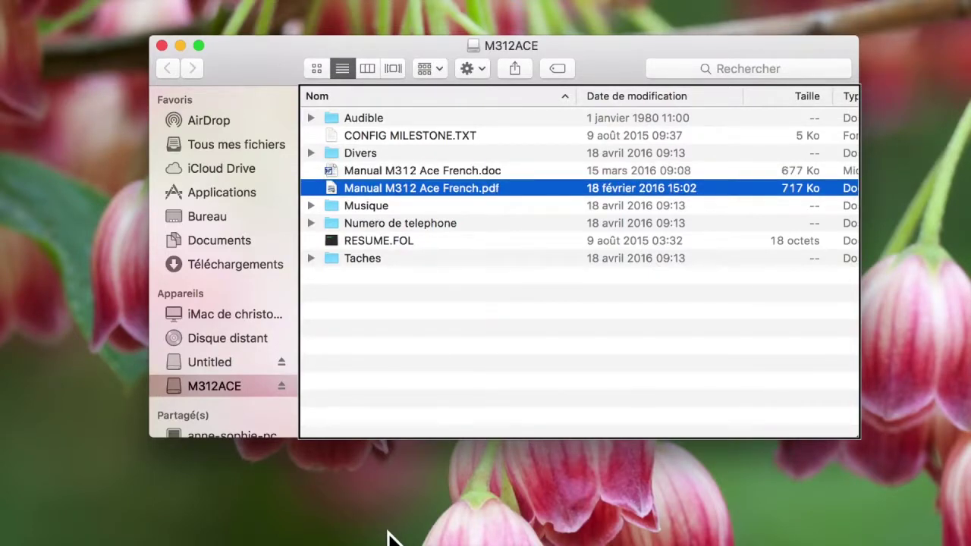
pyautogui.press('Down')
pyautogui.press('Down')
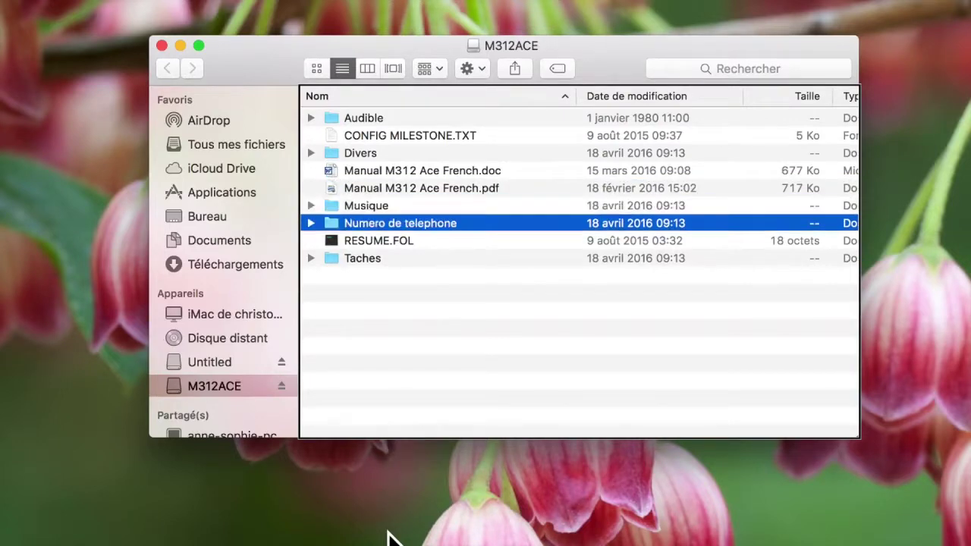
pyautogui.press('Down')
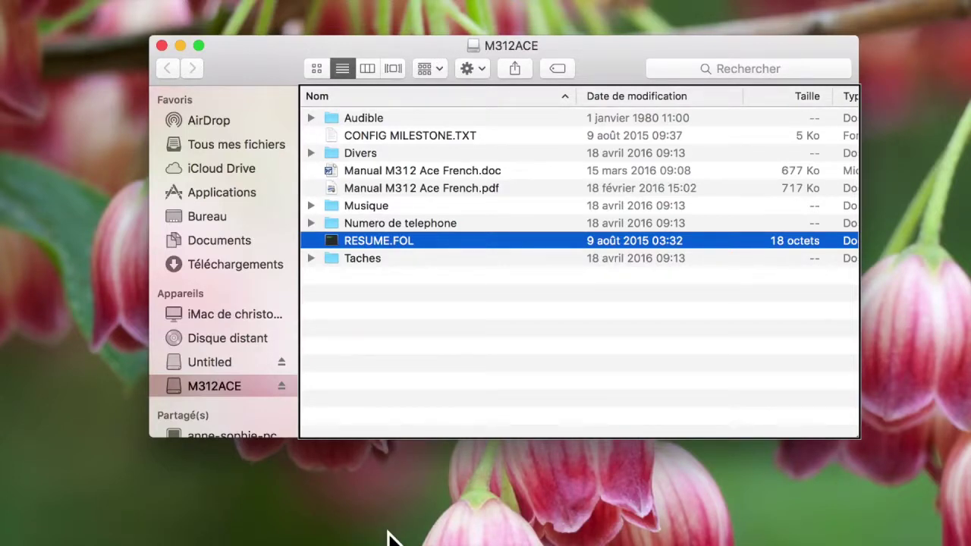
pyautogui.press('Up')
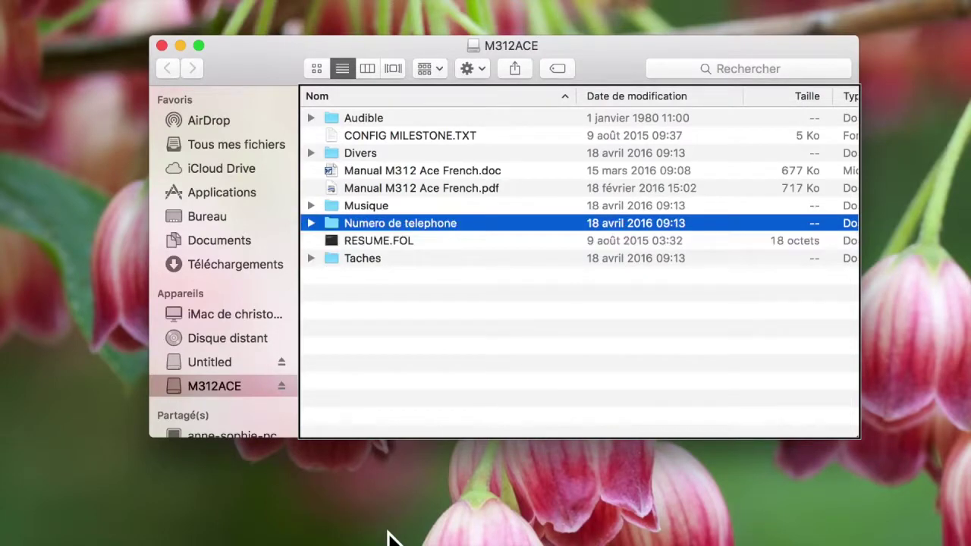
pyautogui.press('Up')
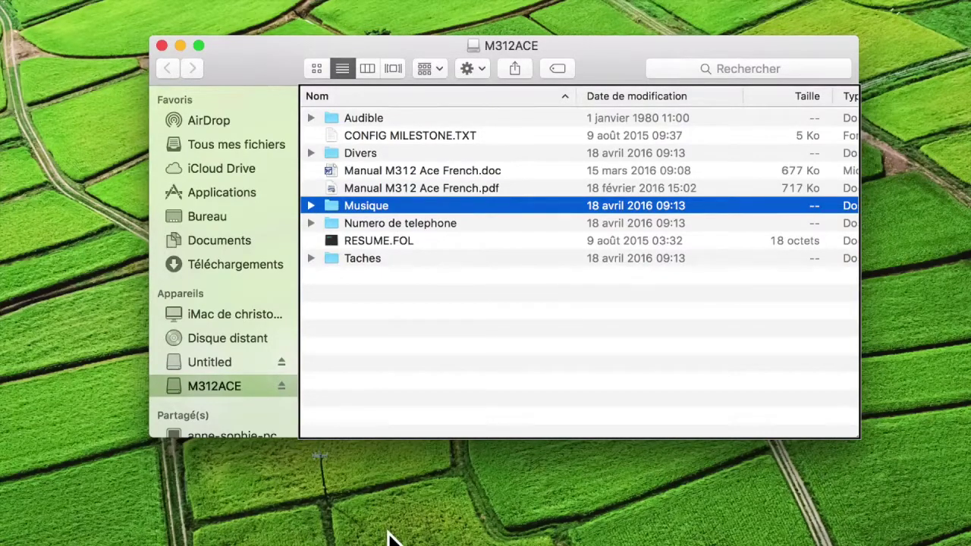
# Close the M312ACE window and open the Untitled drive from the desktop.
pyautogui.press('super+w')
pyautogui.click(206, 390)
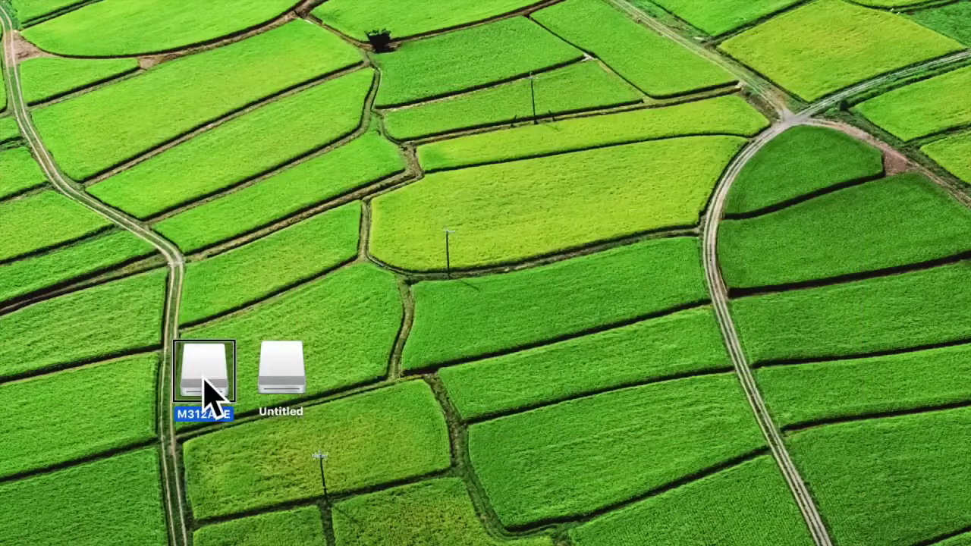
pyautogui.click(282, 388)
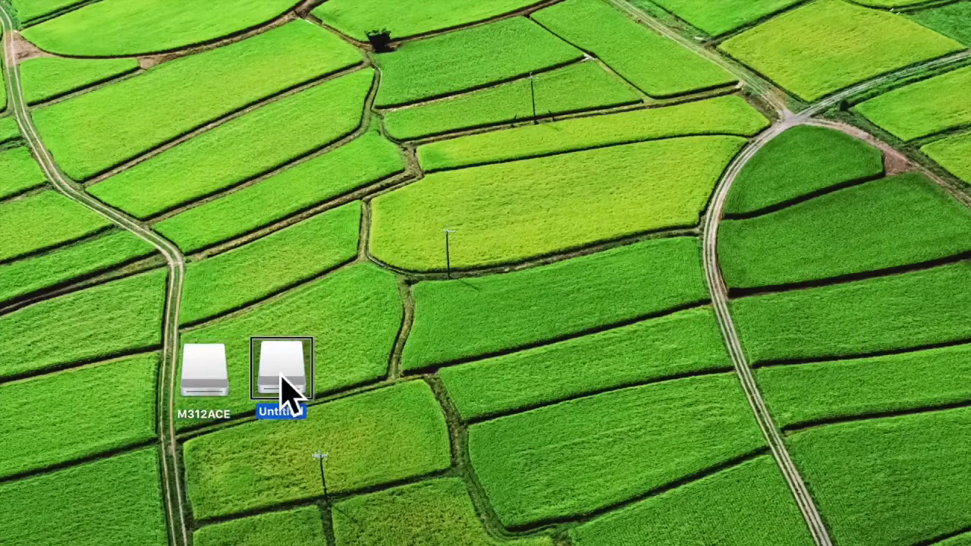
pyautogui.doubleClick(282, 388)
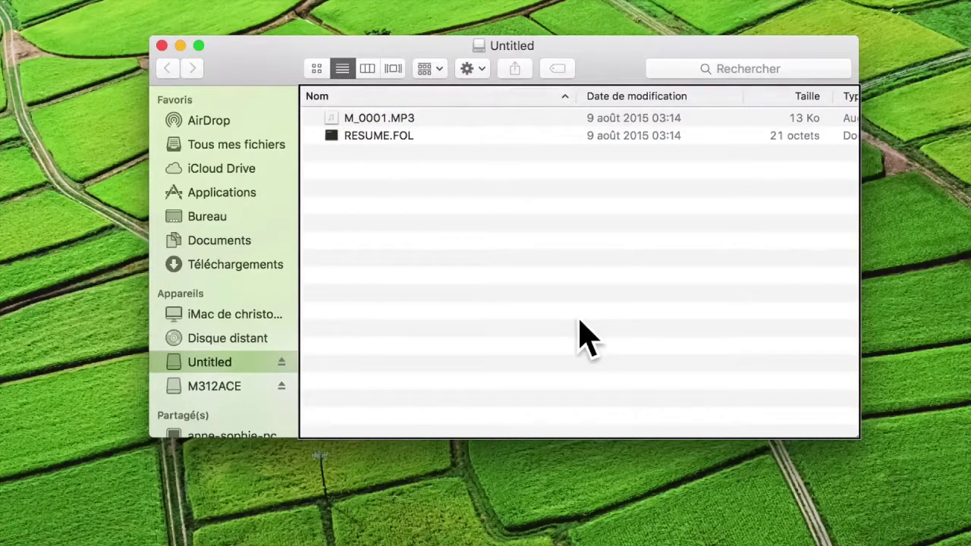
# Check the two files on the Untitled drive and move M_0001.MP3 to the trash.
pyautogui.press('Down')
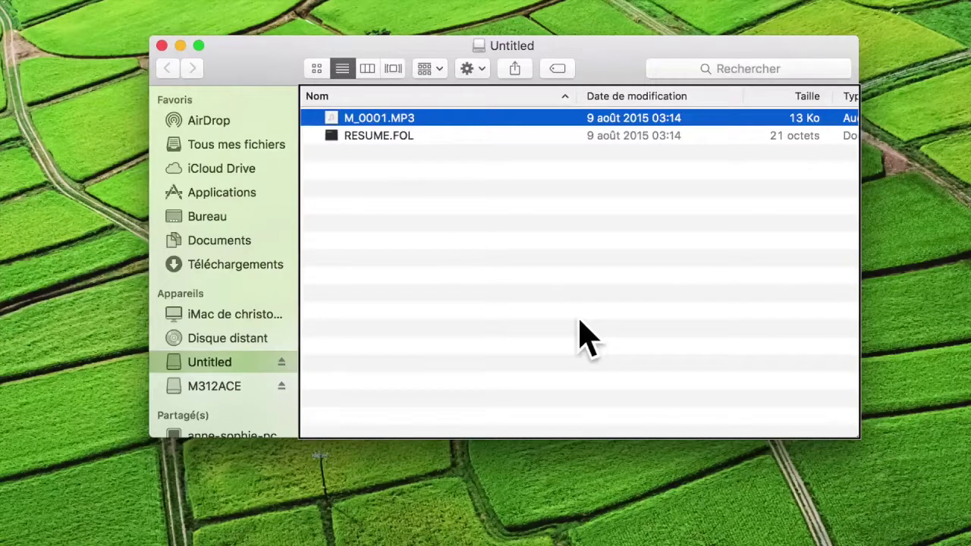
pyautogui.press('Down')
pyautogui.press('Up')
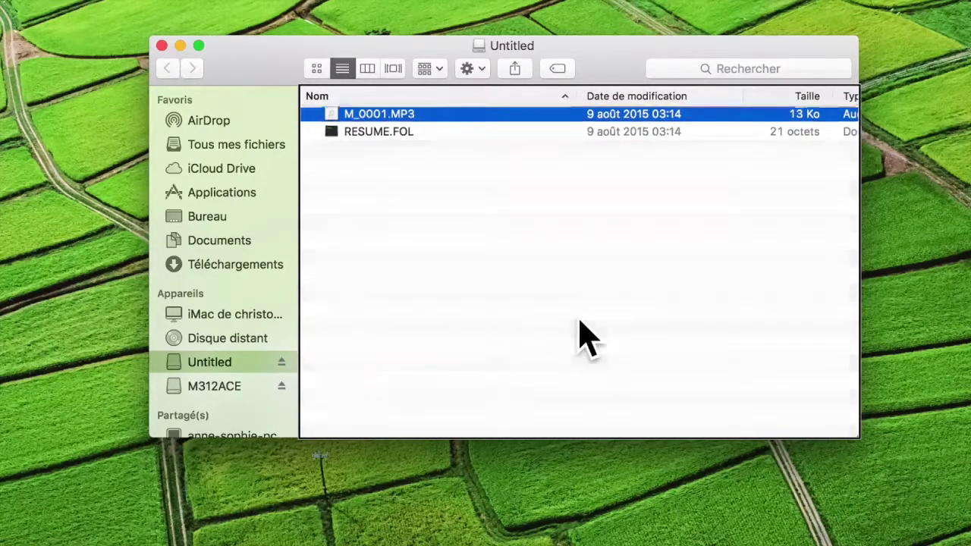
pyautogui.press('super+BackSpace')
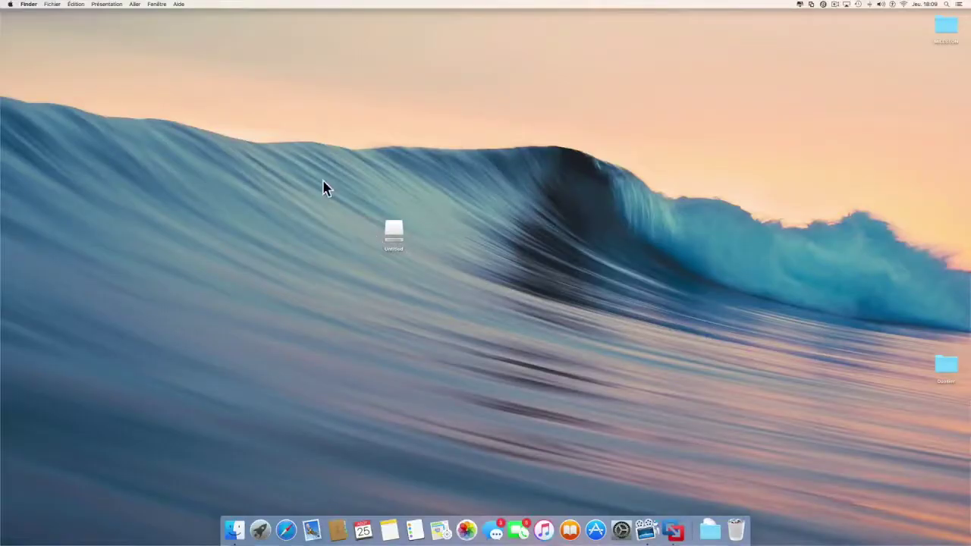
# Eject the Untitled drive from the Mac desktop.
pyautogui.click(425, 152)
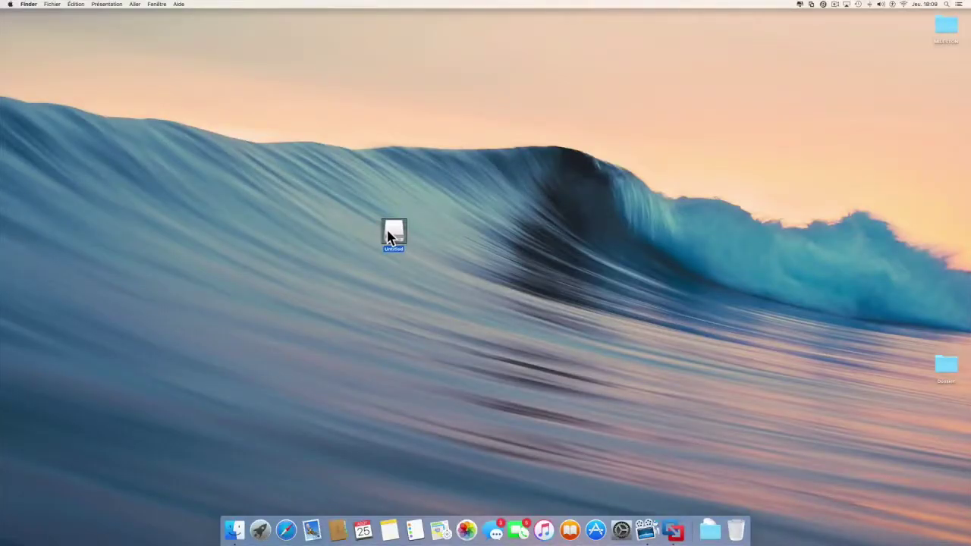
pyautogui.press('super+e')
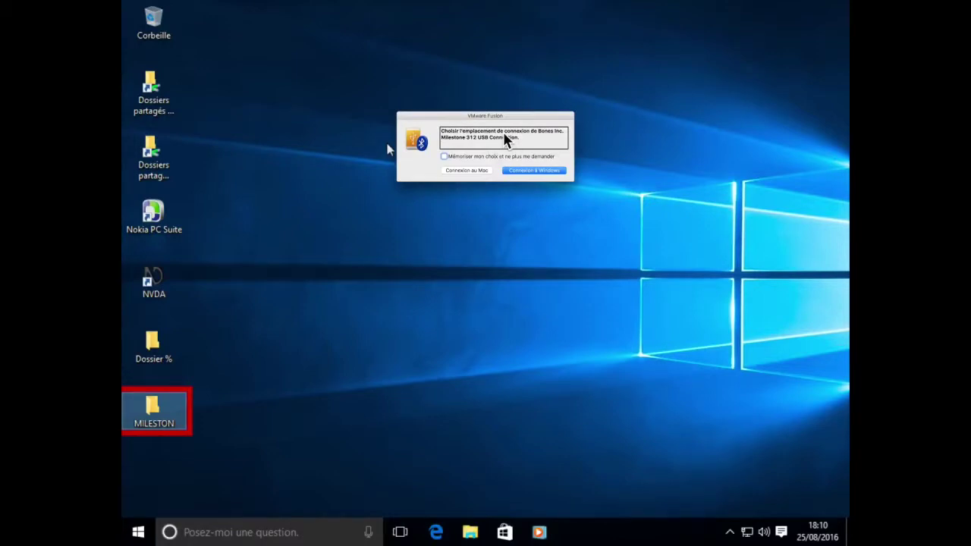
# Connect the Milestone 312 USB device to the Windows virtual machine without remembering the choice.
pyautogui.hotkey('ctrl', 'alt', 'Right')
pyautogui.hotkey('ctrl', 'alt', 'Right')
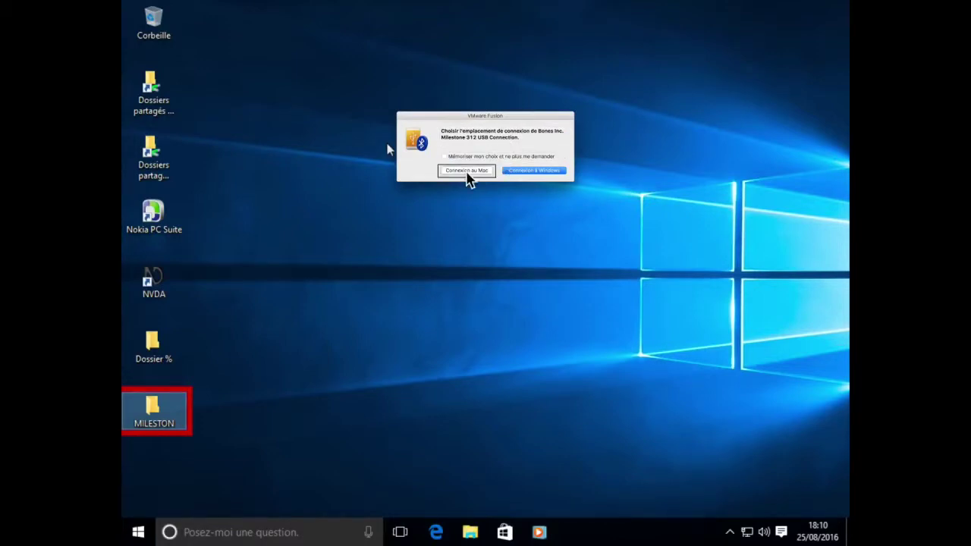
pyautogui.hotkey('ctrl', 'alt', 'Right')
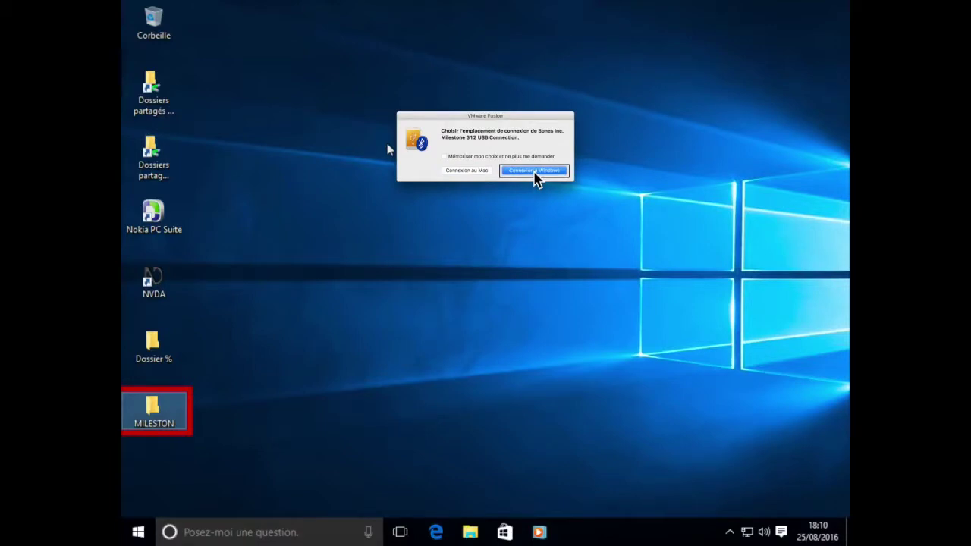
pyautogui.hotkey('ctrl', 'alt', 'space')
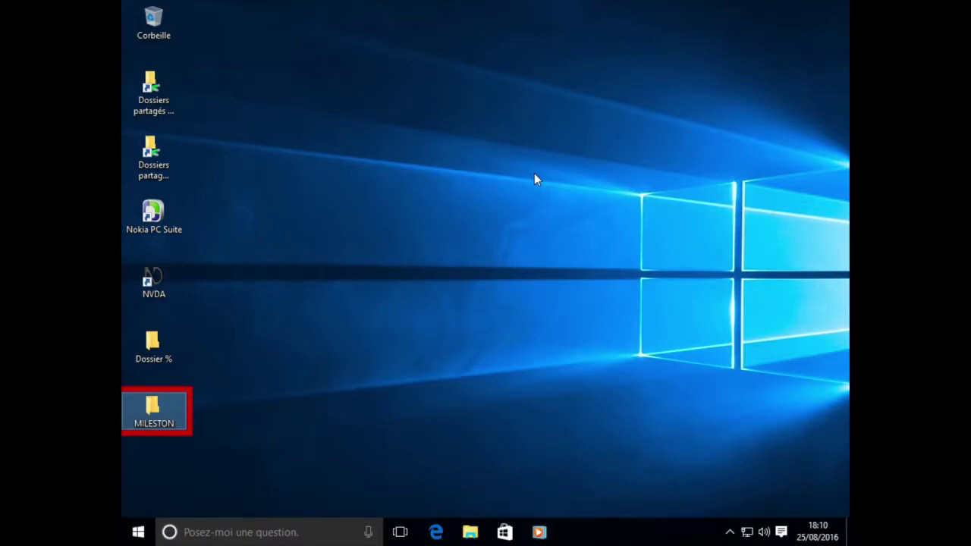
# Open the M312ACE (E:) drive from Ce PC in the Windows file explorer.
pyautogui.press('Up')
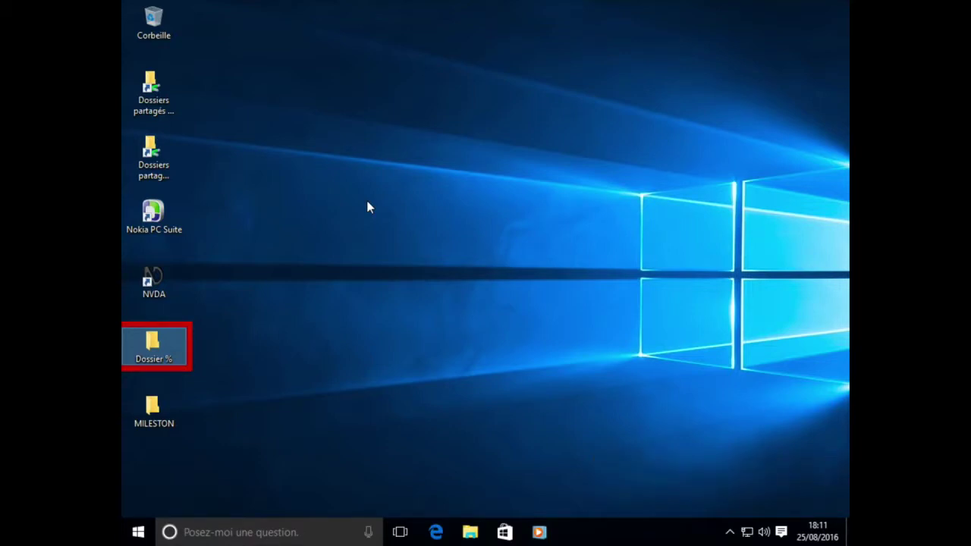
pyautogui.press('super+e')
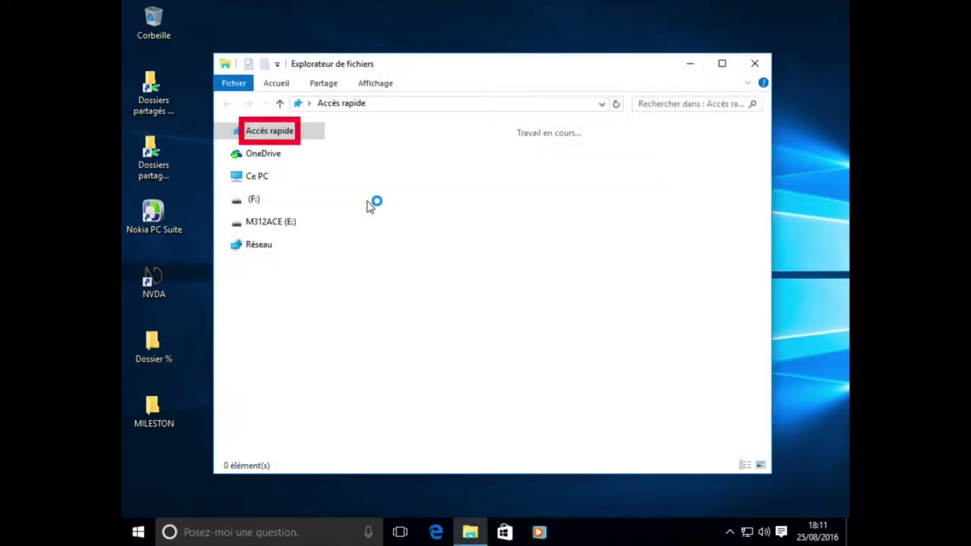
pyautogui.click(261, 177)
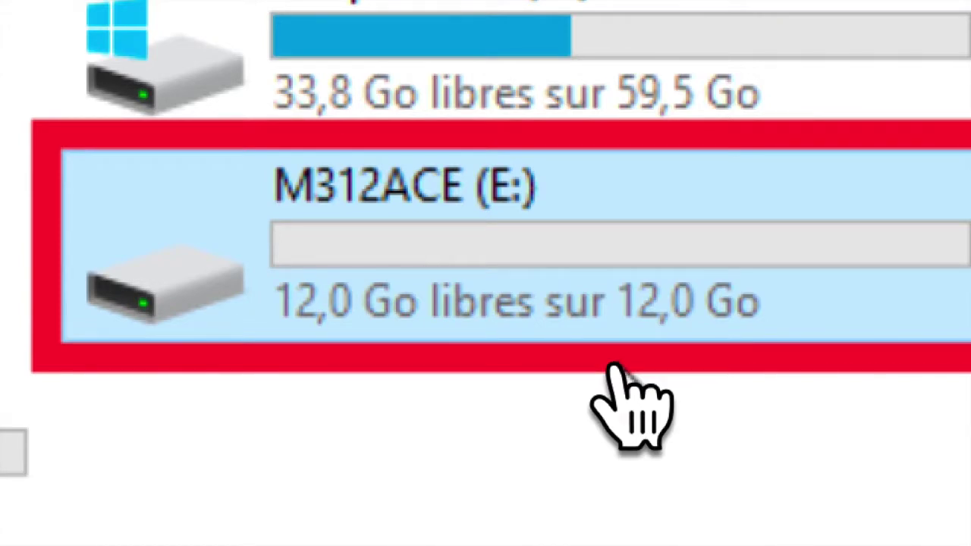
pyautogui.press('Return')
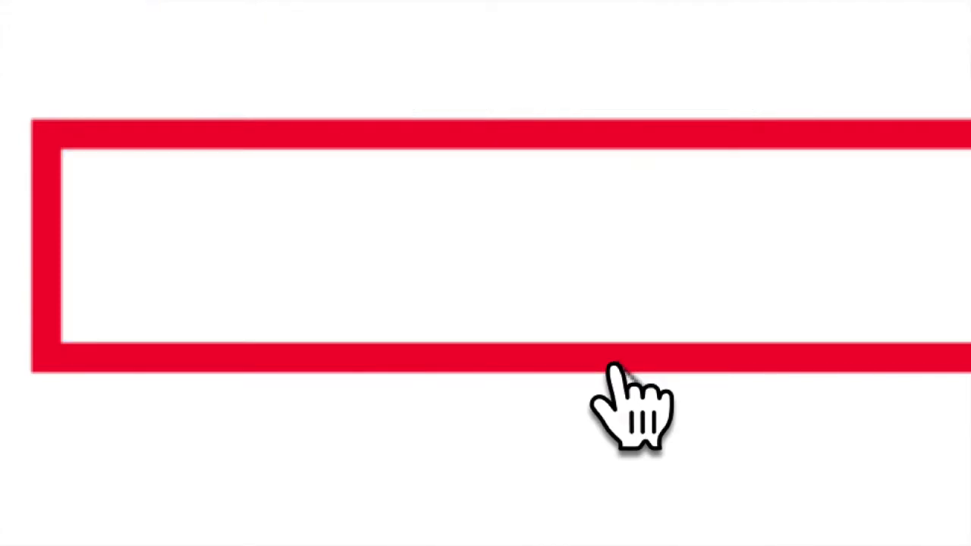
# Look through the folders and files on the M312ACE (E:) drive, from Audible down to RESUME.FOL, and close its window.
pyautogui.press('alt')
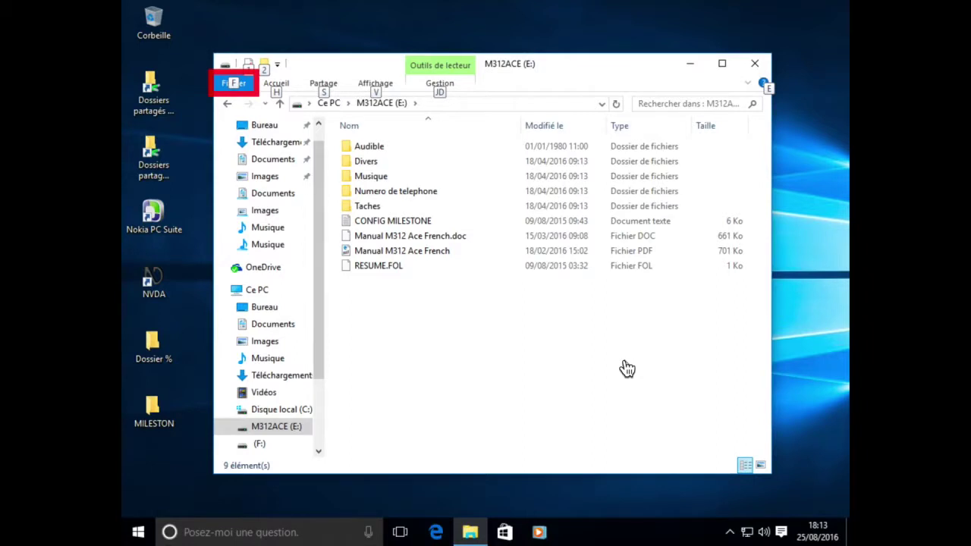
pyautogui.press('Escape')
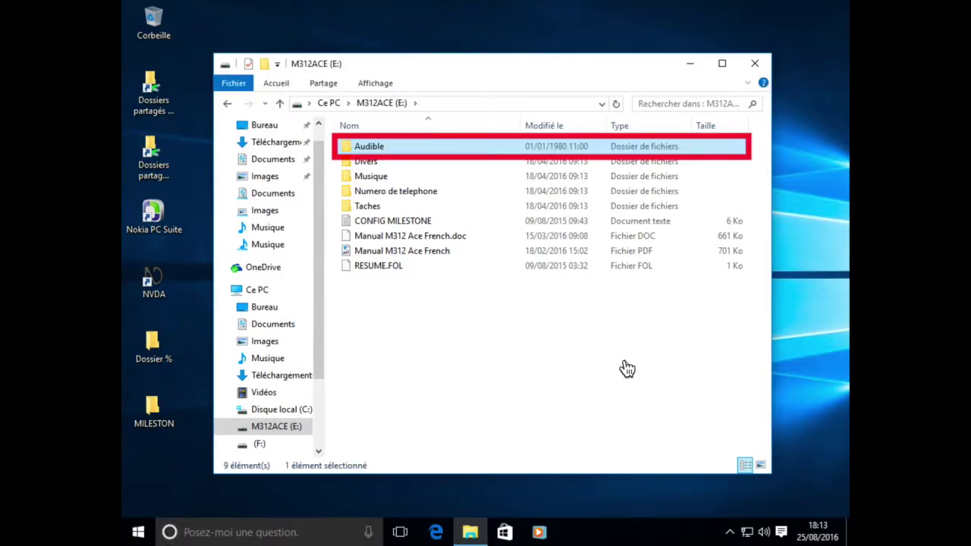
pyautogui.press('Down')
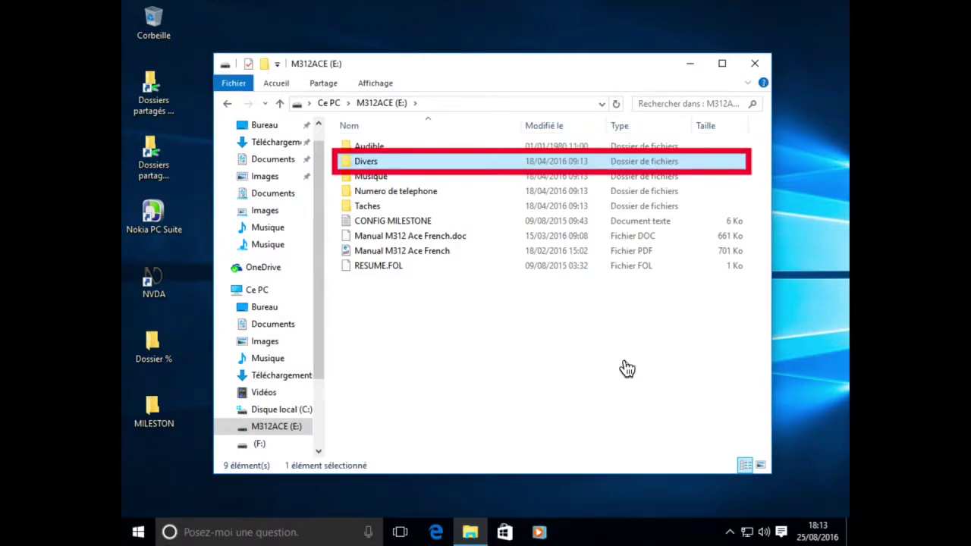
pyautogui.press('Down')
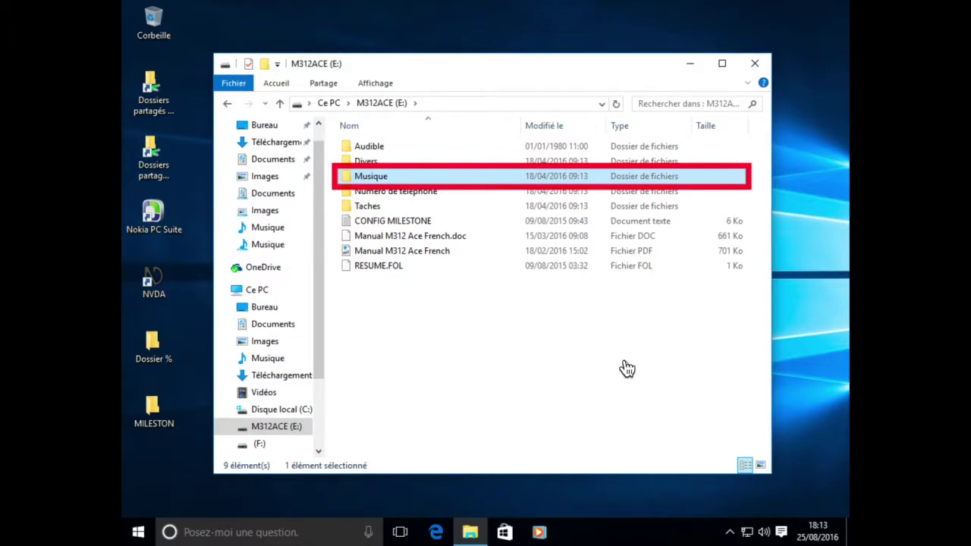
pyautogui.press('Down')
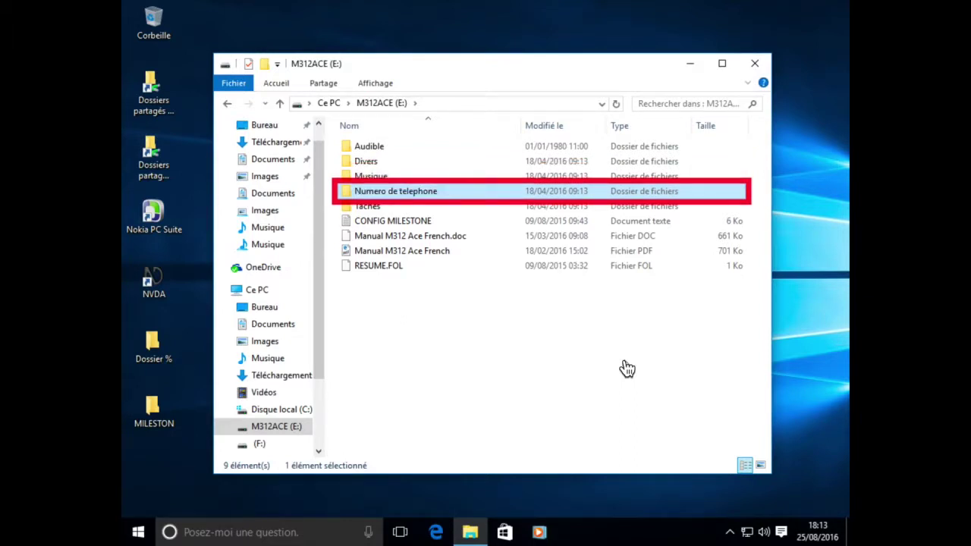
pyautogui.press('Down')
pyautogui.press('Down')
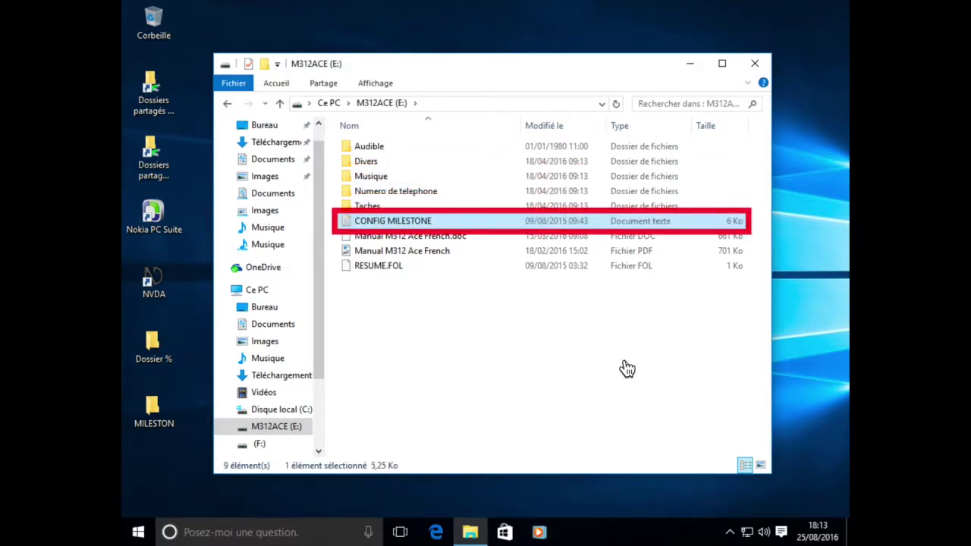
pyautogui.press('Down')
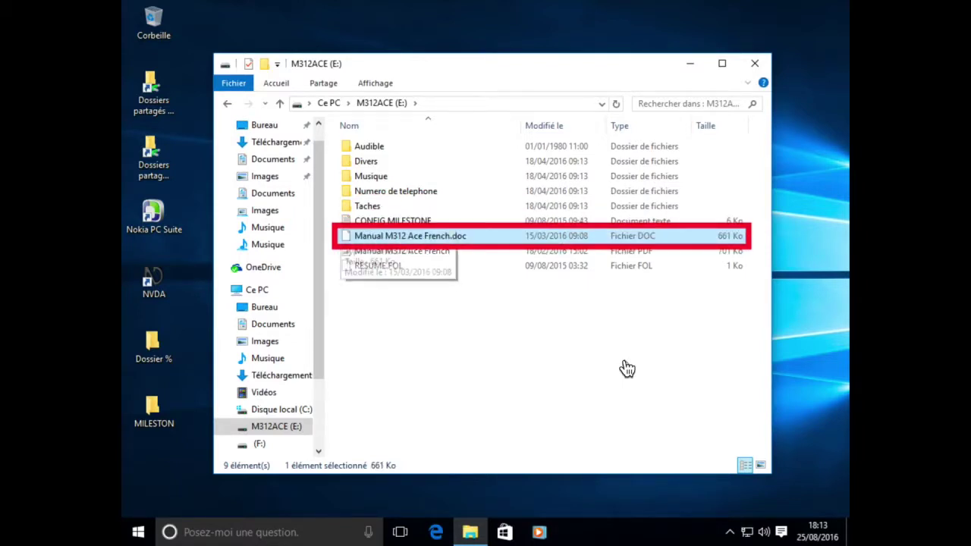
pyautogui.press('Down')
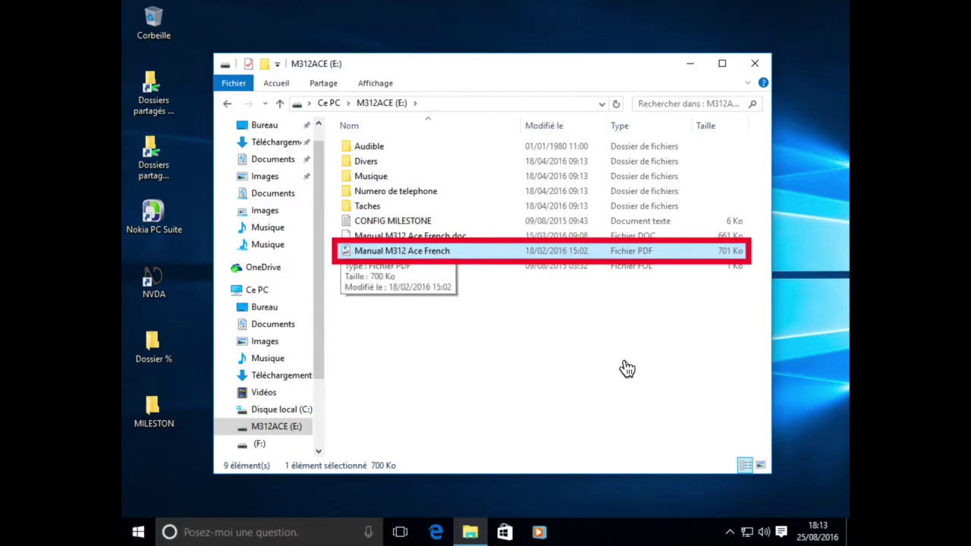
pyautogui.press('Down')
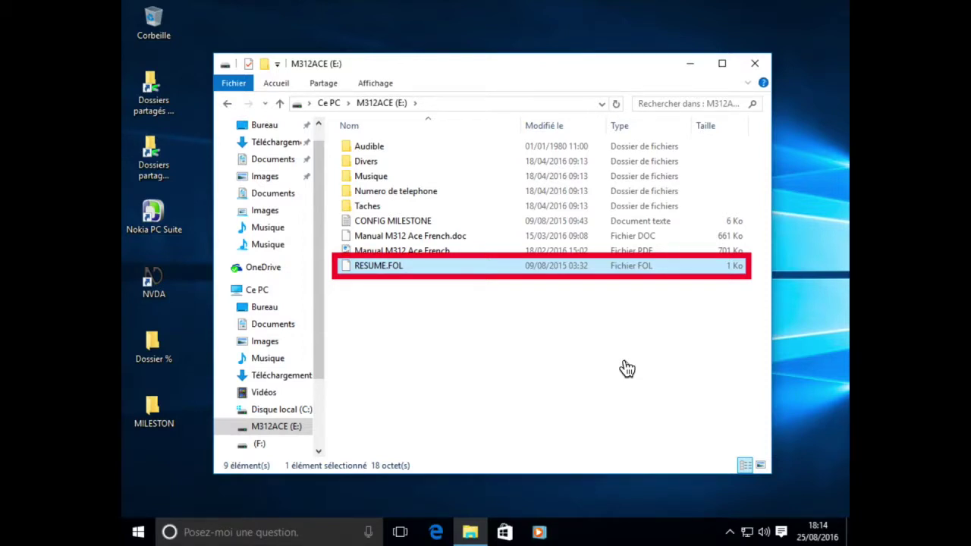
pyautogui.hotkey('alt', 'F4')
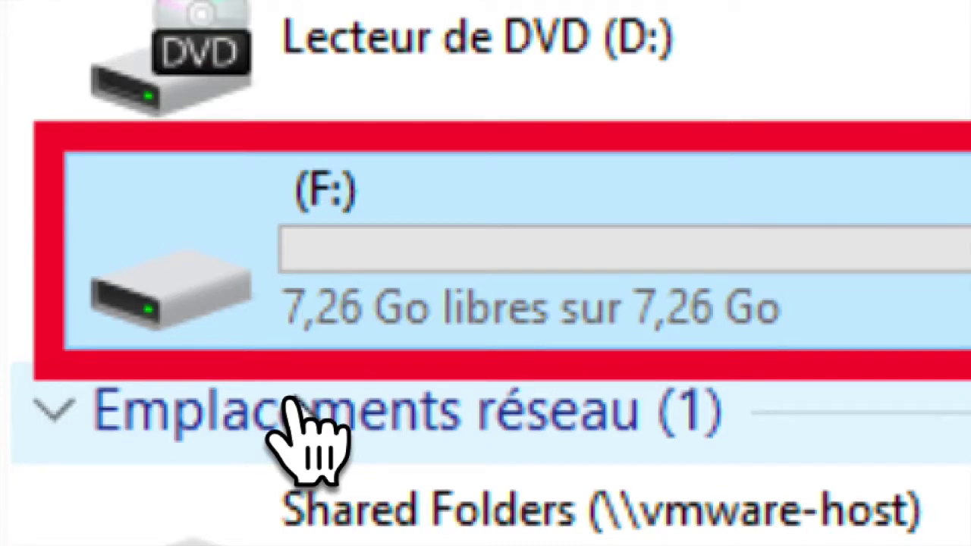
# Open the (F:) drive, start renaming RESUME.FOL but cancel the edit, and close the drive window.
pyautogui.press('Return')
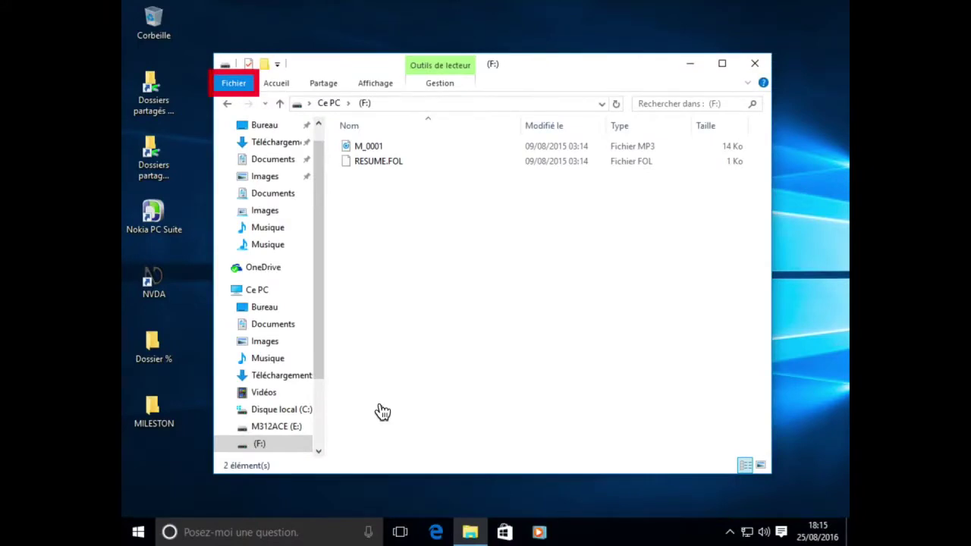
pyautogui.press('F2')
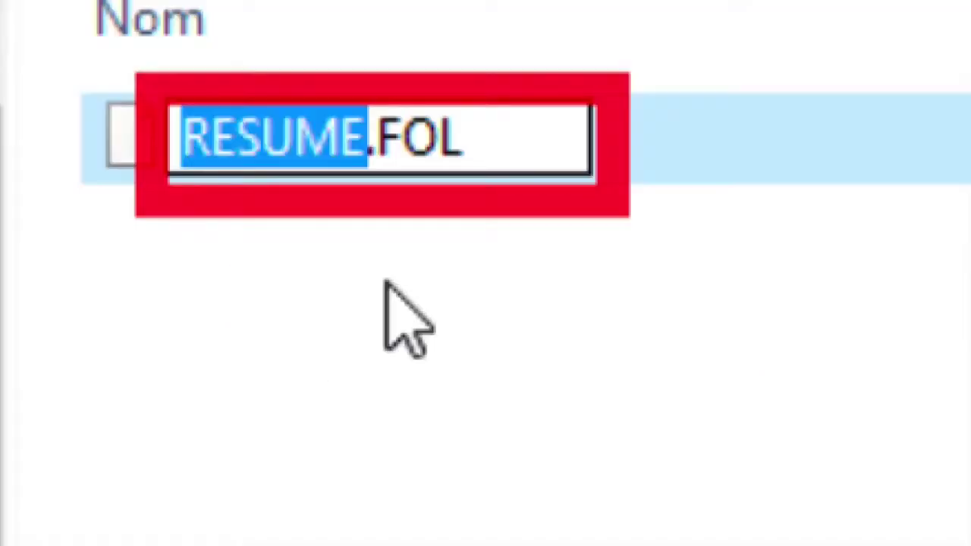
pyautogui.press('Escape')
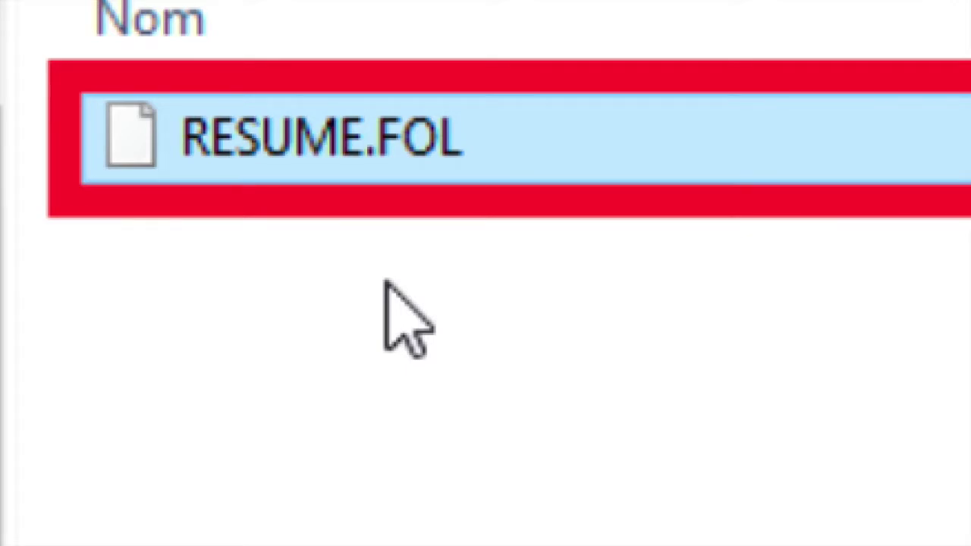
pyautogui.press('alt')
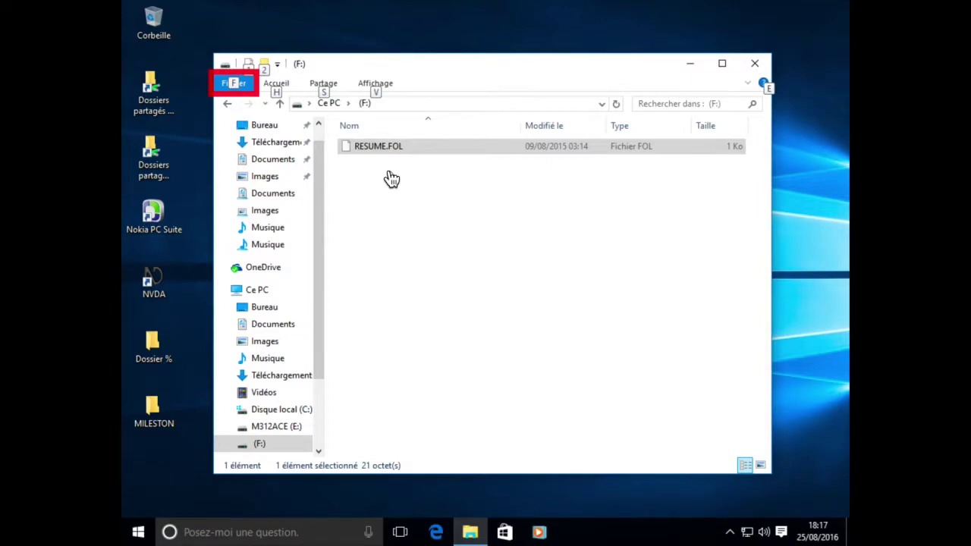
pyautogui.hotkey('alt', 'F4')
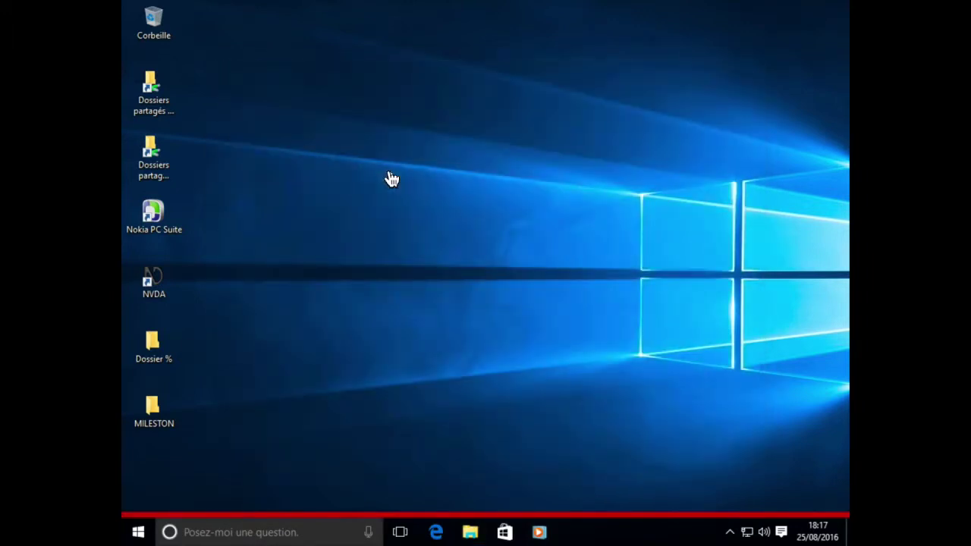